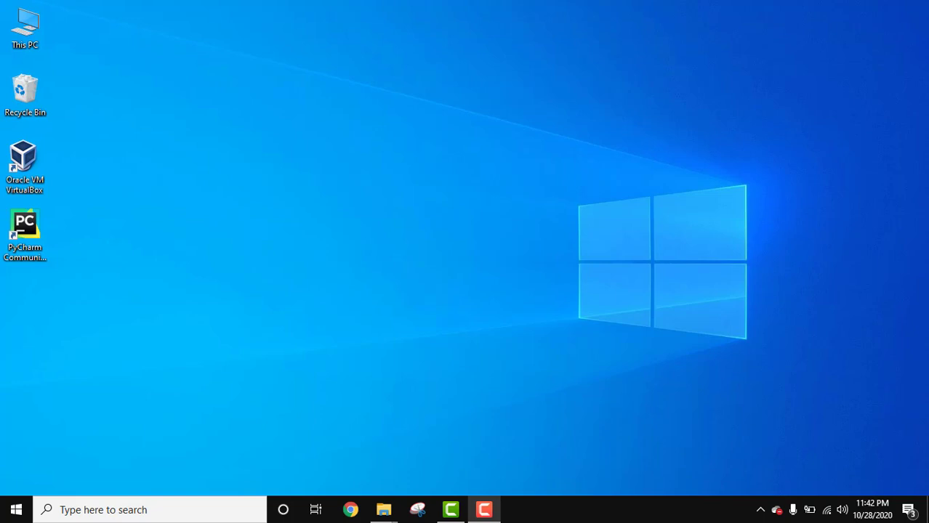
- Go to account.microsoft.com in Chrome to see the Office Home & Student 2016 subscription
{"action": "key", "text": "super+a"}
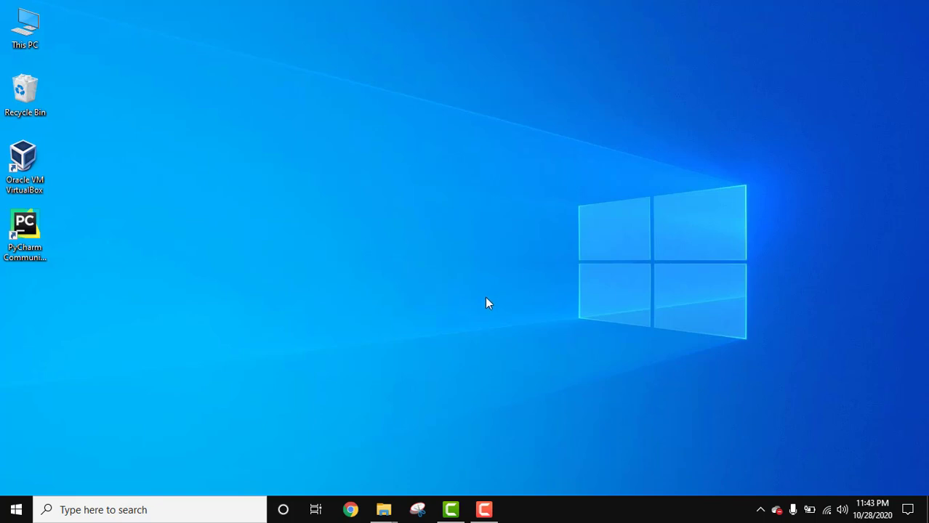
{"action": "left_click", "coordinate": [353, 510]}
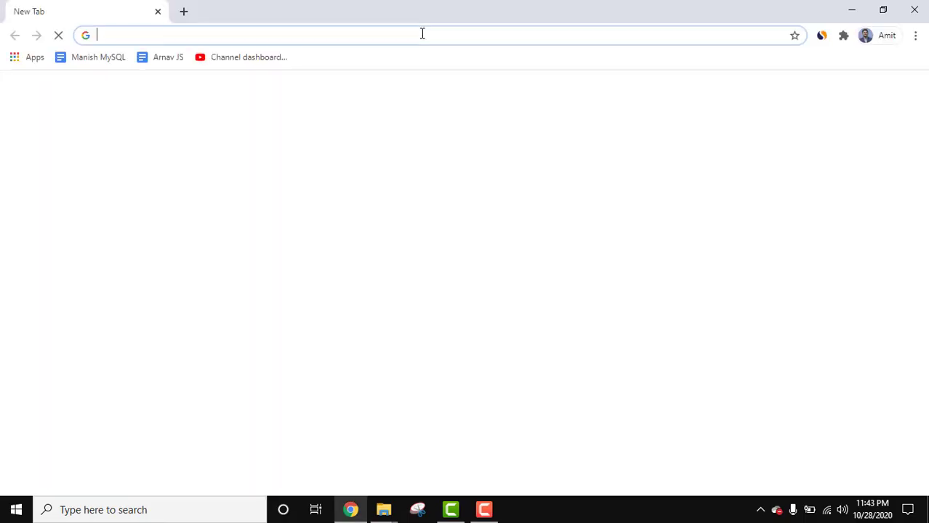
{"action": "left_click", "coordinate": [344, 36]}
{"action": "type", "text": "acc"}
{"action": "key", "text": "Return"}
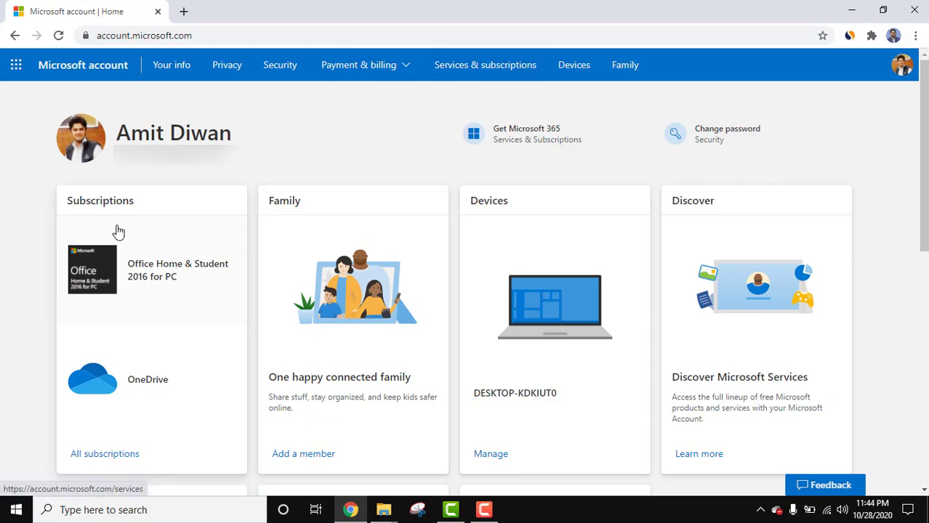
- Download OfficeSetup.exe by installing the Office Home & Student 2016 for PC subscription
{"action": "left_click", "coordinate": [169, 285]}
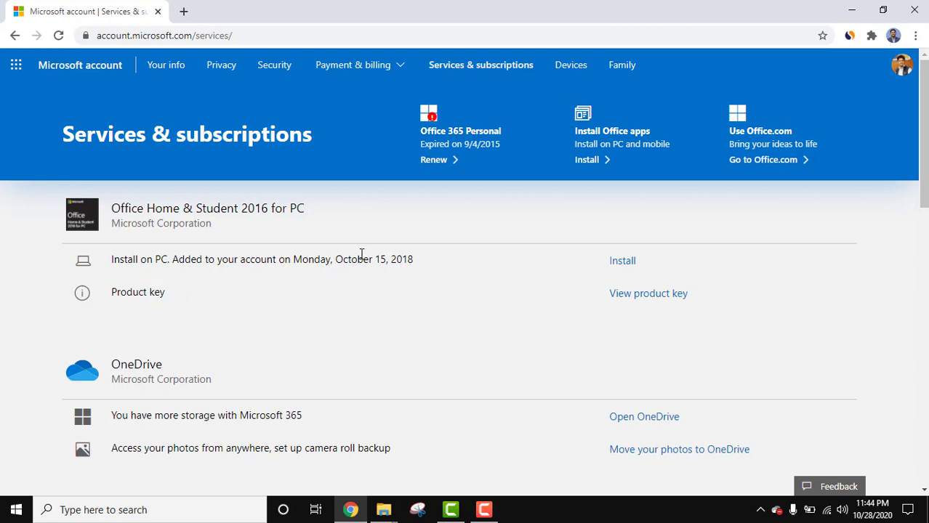
{"action": "left_click", "coordinate": [622, 262]}
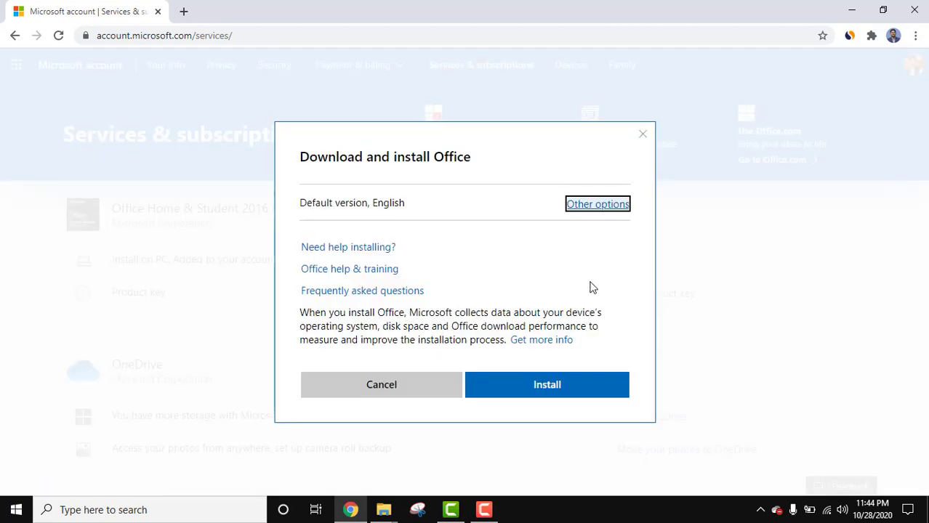
{"action": "left_click", "coordinate": [571, 390]}
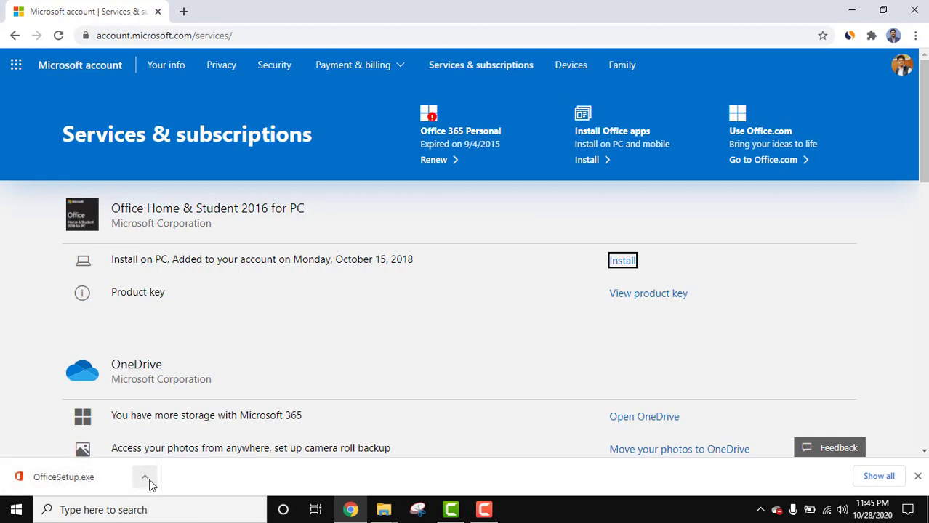
{"action": "left_click", "coordinate": [146, 483]}
- Run OfficeSetup.exe and minimize Chrome to follow the Office installation until it finishes
{"action": "left_click", "coordinate": [204, 394]}
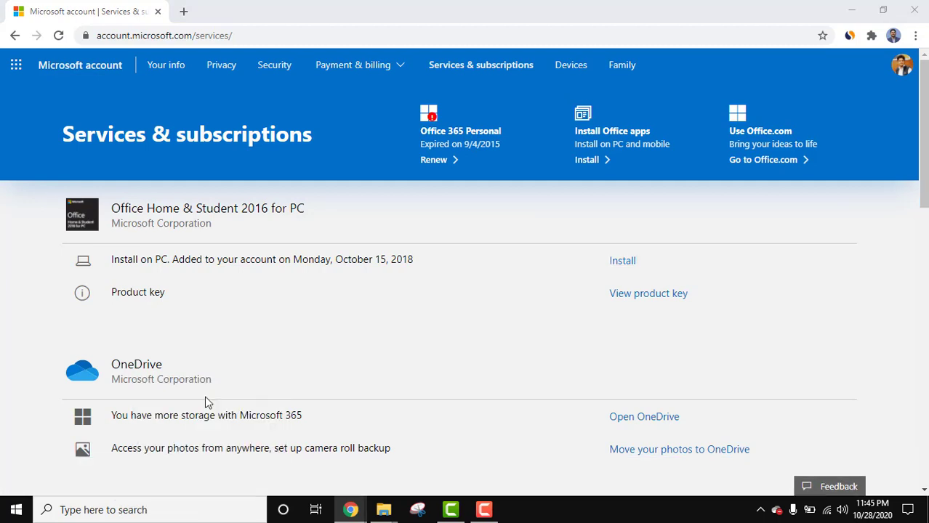
{"action": "left_click", "coordinate": [853, 10]}
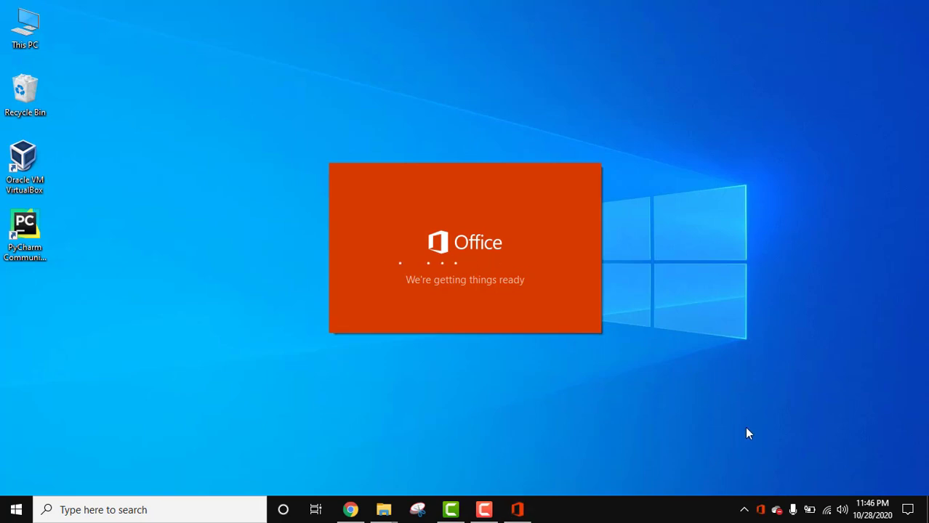
{"action": "left_click", "coordinate": [761, 511]}
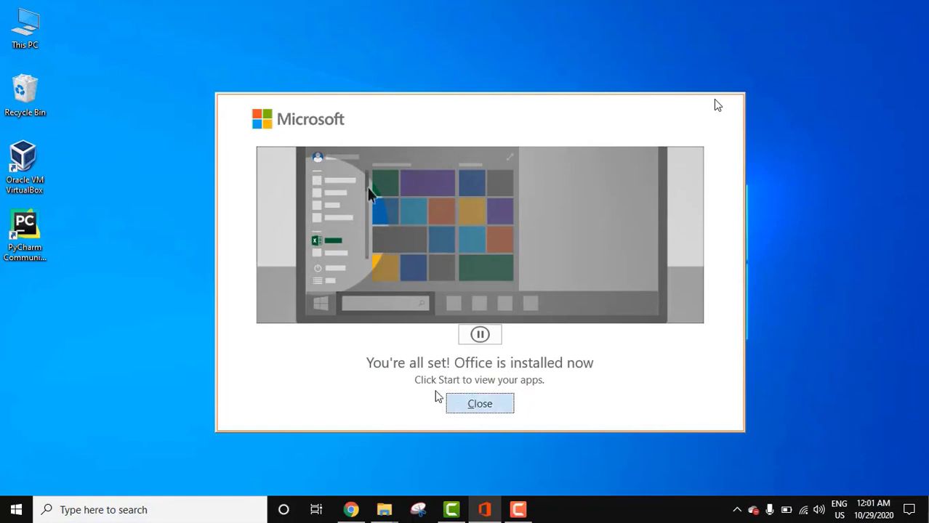
- Pause the installer animation and close the 'You're all set' confirmation
{"action": "left_click", "coordinate": [479, 336]}
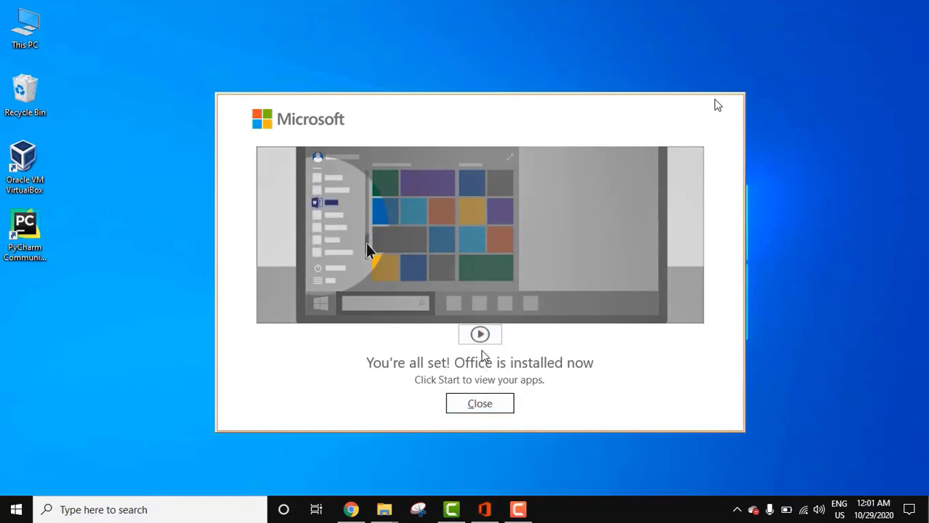
{"action": "left_click", "coordinate": [488, 407]}
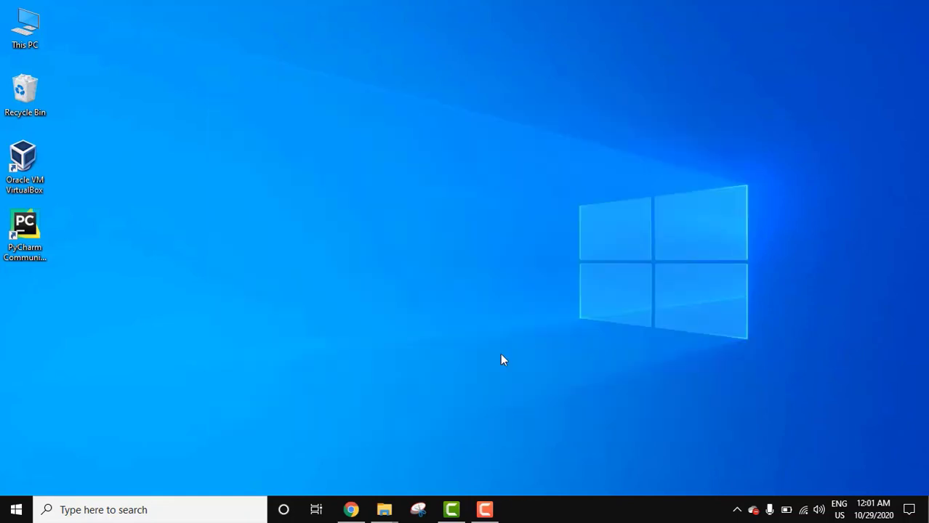
- Launch Word from the Start menu's expanded Recently added list
{"action": "left_click", "coordinate": [14, 509]}
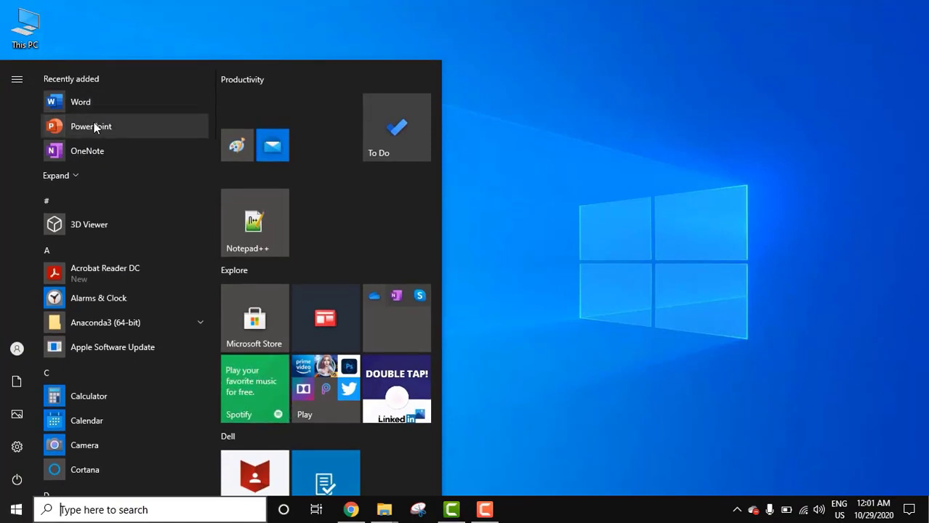
{"action": "left_click", "coordinate": [75, 177]}
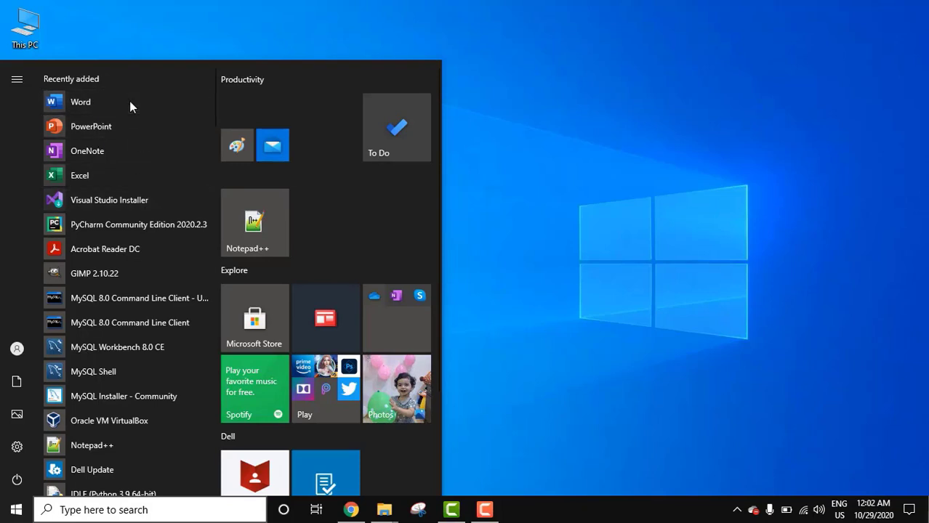
{"action": "key", "text": "Escape"}
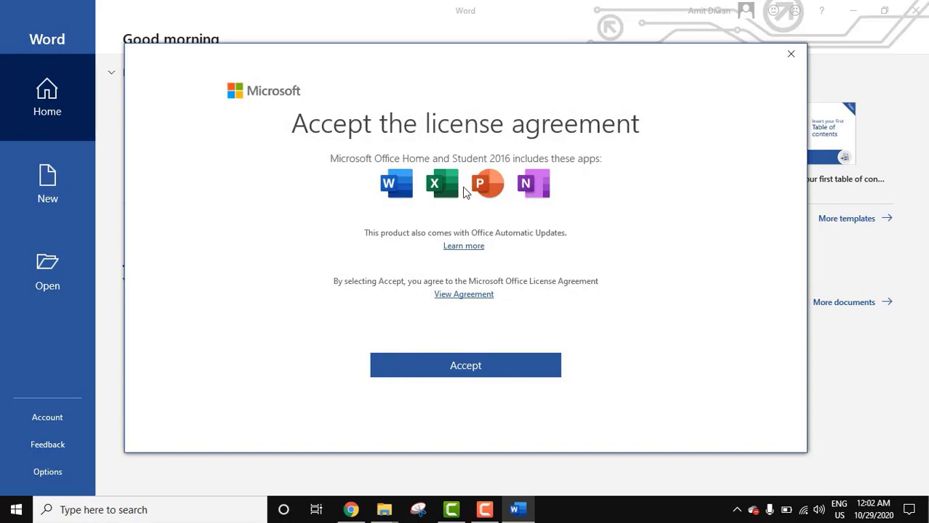
- Accept the Office license agreement and dismiss the Privacy Settings Applied notice
{"action": "left_click", "coordinate": [478, 373]}
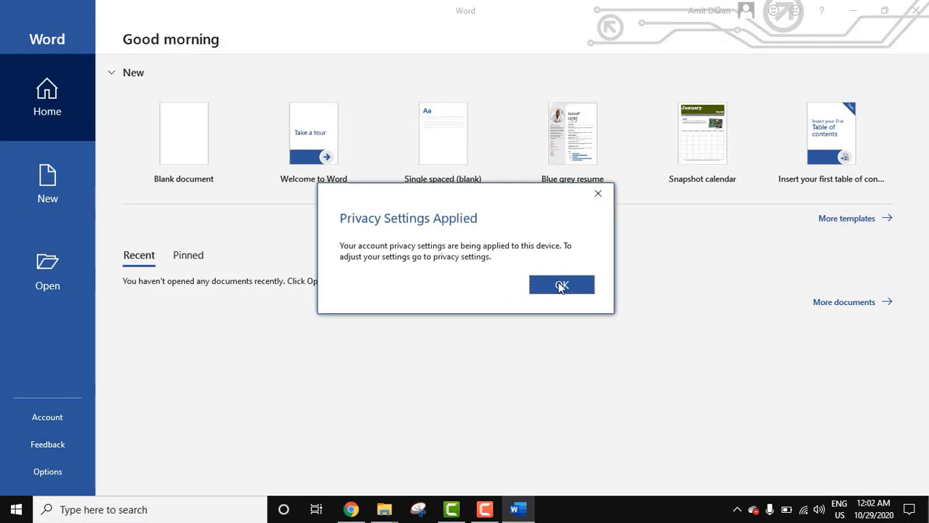
{"action": "left_click", "coordinate": [559, 286]}
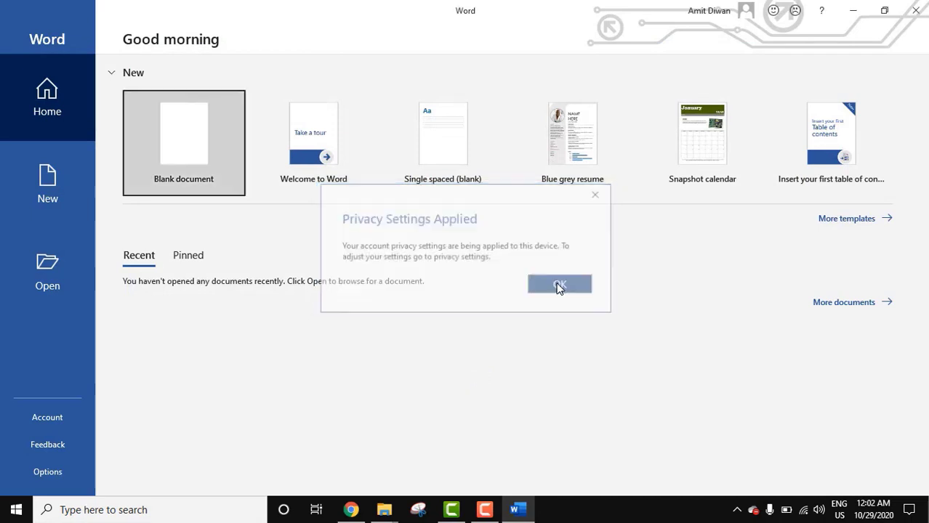
{"action": "left_click", "coordinate": [59, 417]}
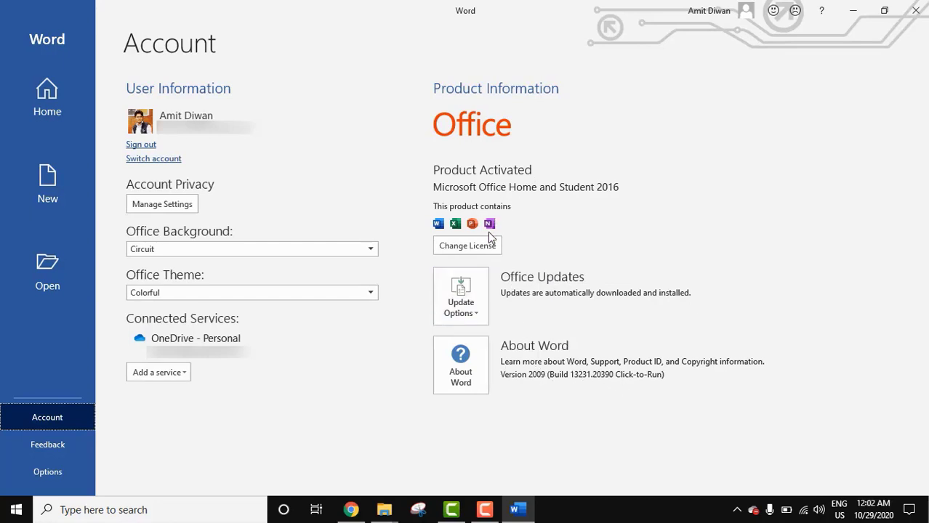
{"action": "left_click", "coordinate": [461, 367]}
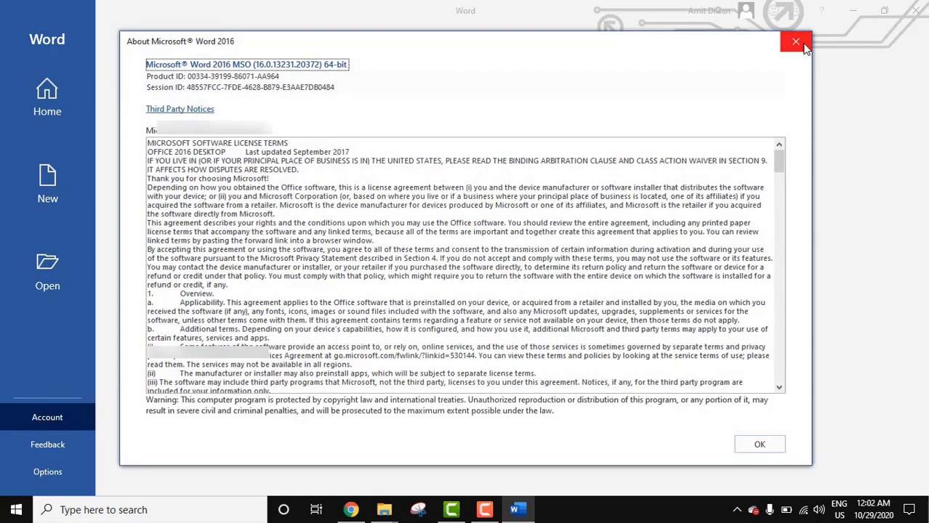
{"action": "left_click", "coordinate": [801, 45]}
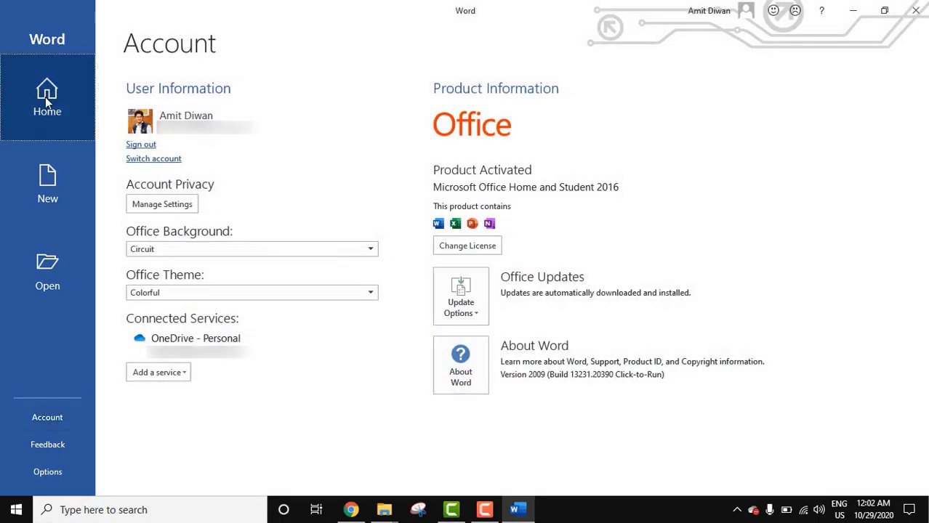
{"action": "left_click", "coordinate": [45, 96]}
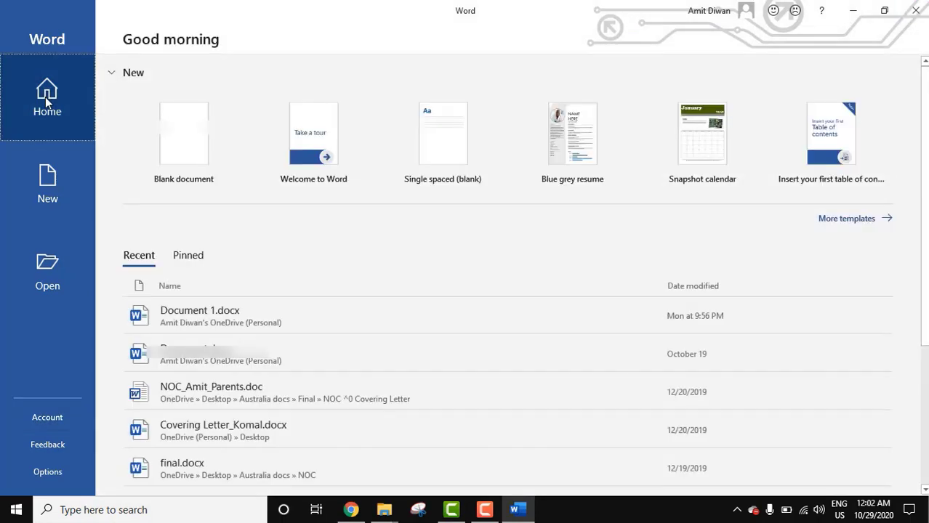
- Create a blank document and type 'SUBSCRIBE TO AMIT THINKS'
{"action": "left_click", "coordinate": [188, 131]}
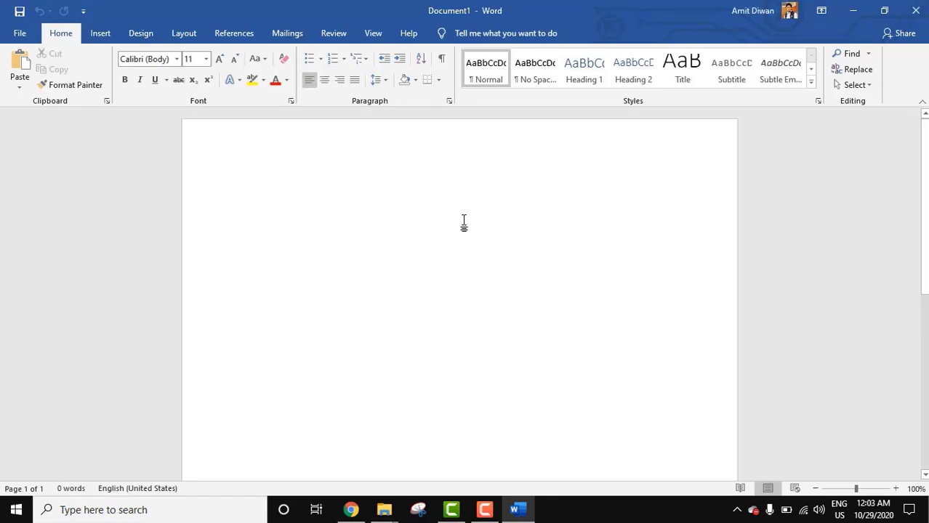
{"action": "type", "text": "SUBSCRIBE"}
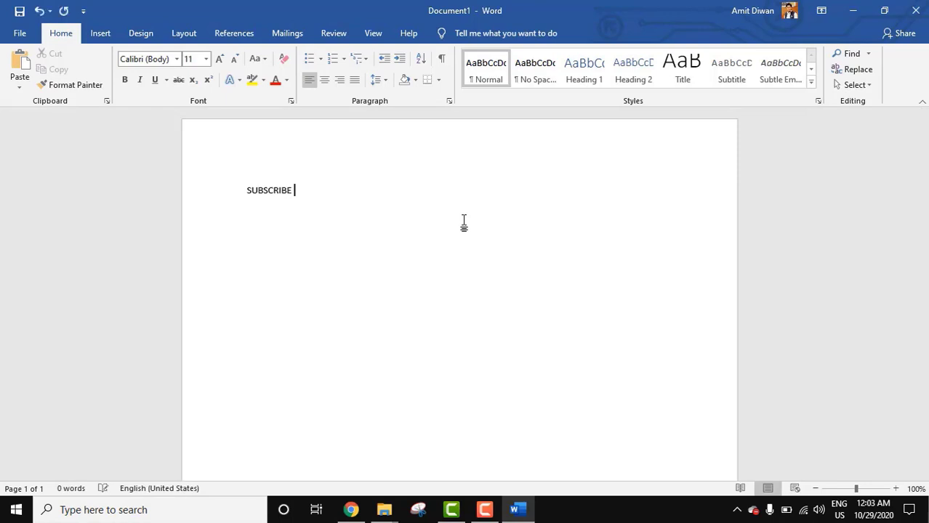
{"action": "type", "text": " TO AMI"}
{"action": "type", "text": "T THINKS"}
- Enlarge the whole line to 24 pt and make 'AMIT THINKS' bold
{"action": "key", "text": "ctrl+a"}
{"action": "key", "text": "ctrl+shift+period"}
{"action": "key", "text": "ctrl+shift+period"}
{"action": "key", "text": "ctrl+shift+period"}
{"action": "key", "text": "ctrl+shift+period"}
{"action": "key", "text": "ctrl+shift+period"}
{"action": "key", "text": "ctrl+shift+period"}
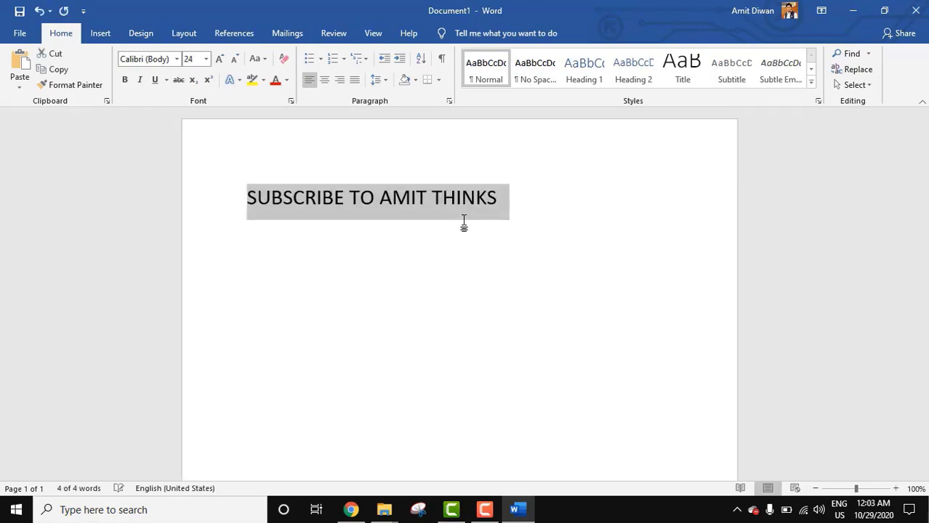
{"action": "left_click", "coordinate": [464, 223]}
{"action": "left_click_drag", "start_coordinate": [379, 198], "coordinate": [608, 204]}
{"action": "key", "text": "ctrl+b"}
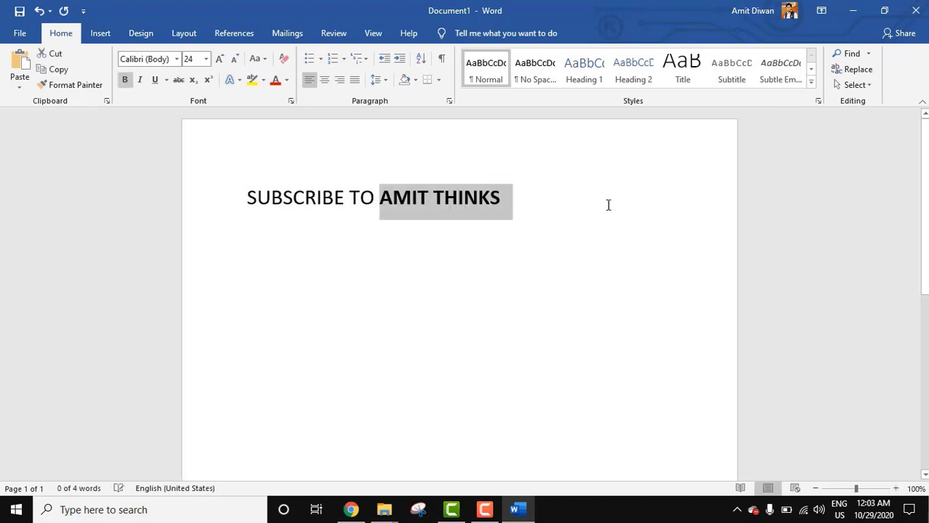
{"action": "left_click", "coordinate": [608, 205]}
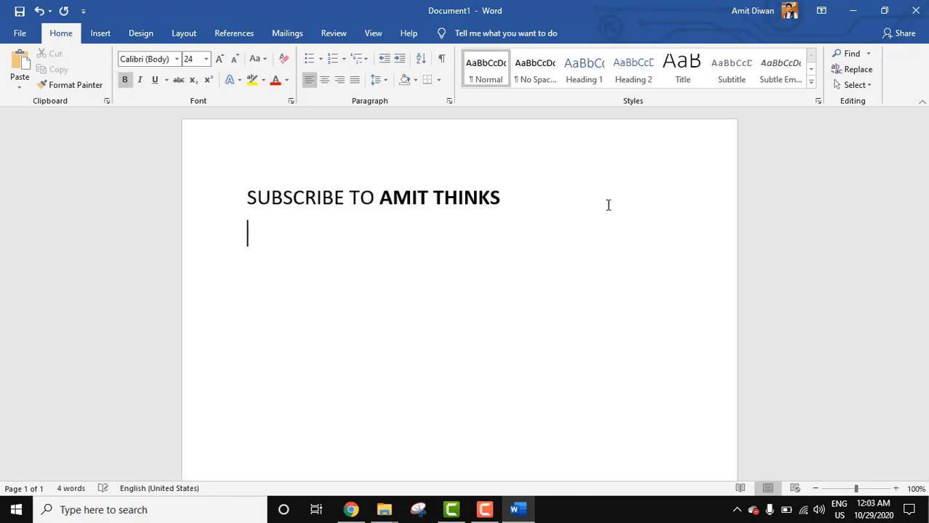